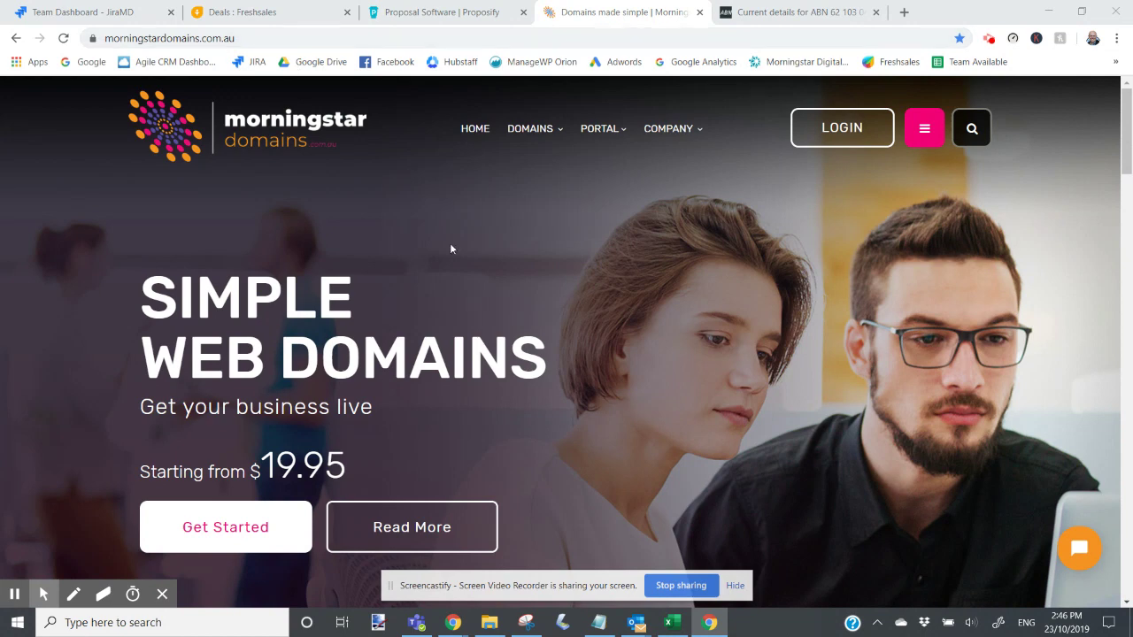
Step: Check the availability of the domain name beyondtransfers with the domain search
{"action": "scroll", "coordinate": [546, 329], "scroll_direction": "down", "scroll_amount": 3}
{"action": "scroll", "coordinate": [546, 329], "scroll_direction": "down", "scroll_amount": 3}
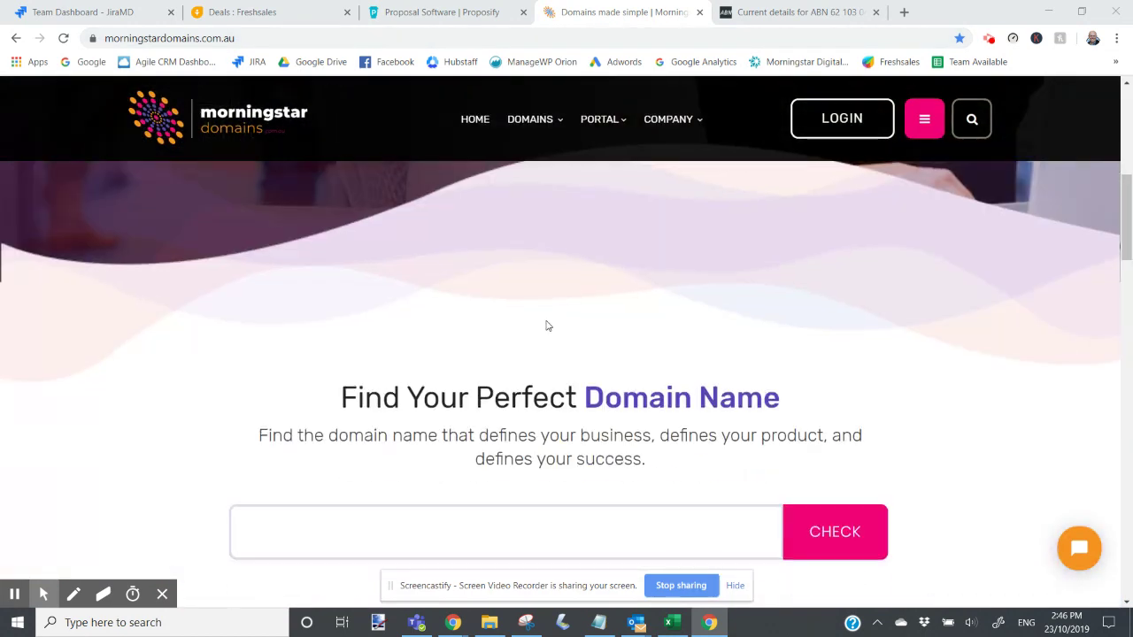
{"action": "left_click", "coordinate": [352, 520]}
{"action": "type", "text": "beyondtr"}
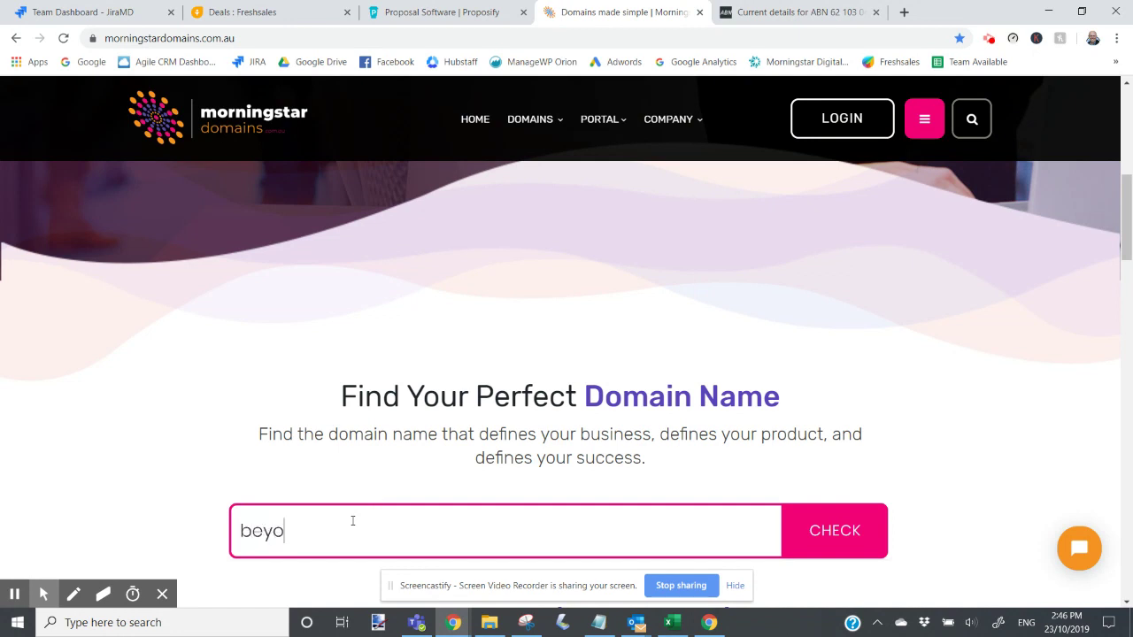
{"action": "type", "text": "ansfers"}
{"action": "left_click", "coordinate": [839, 545]}
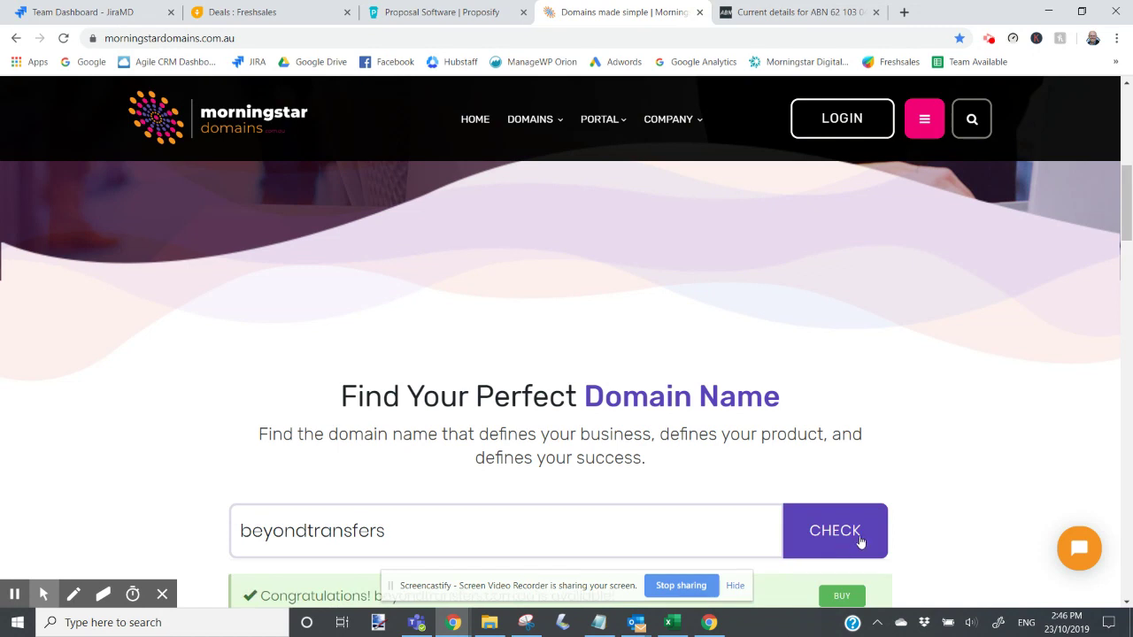
Step: Choose to buy beyondtransfers.com.au from the available domains
{"action": "scroll", "coordinate": [951, 447], "scroll_direction": "down", "scroll_amount": 3}
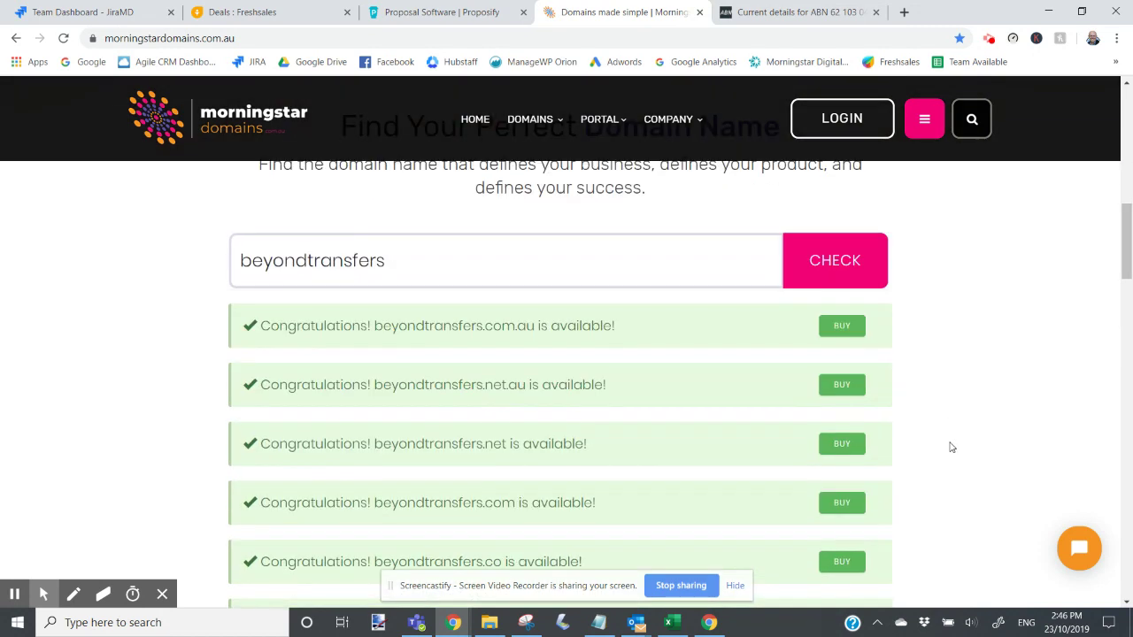
{"action": "left_click_drag", "start_coordinate": [1127, 247], "coordinate": [1128, 259]}
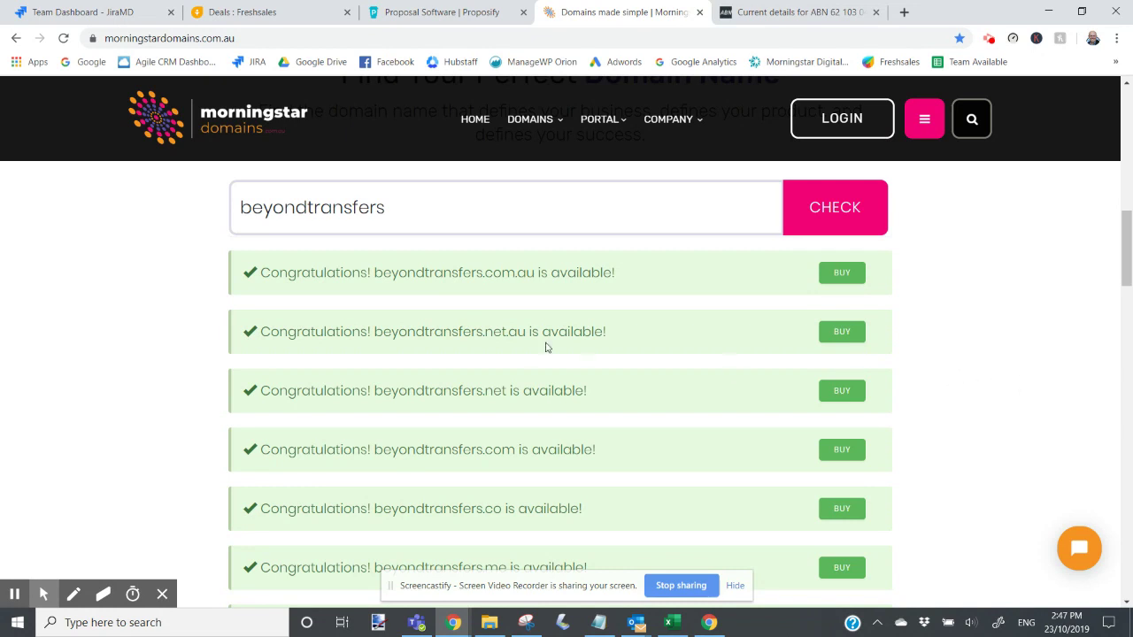
{"action": "left_click", "coordinate": [846, 274]}
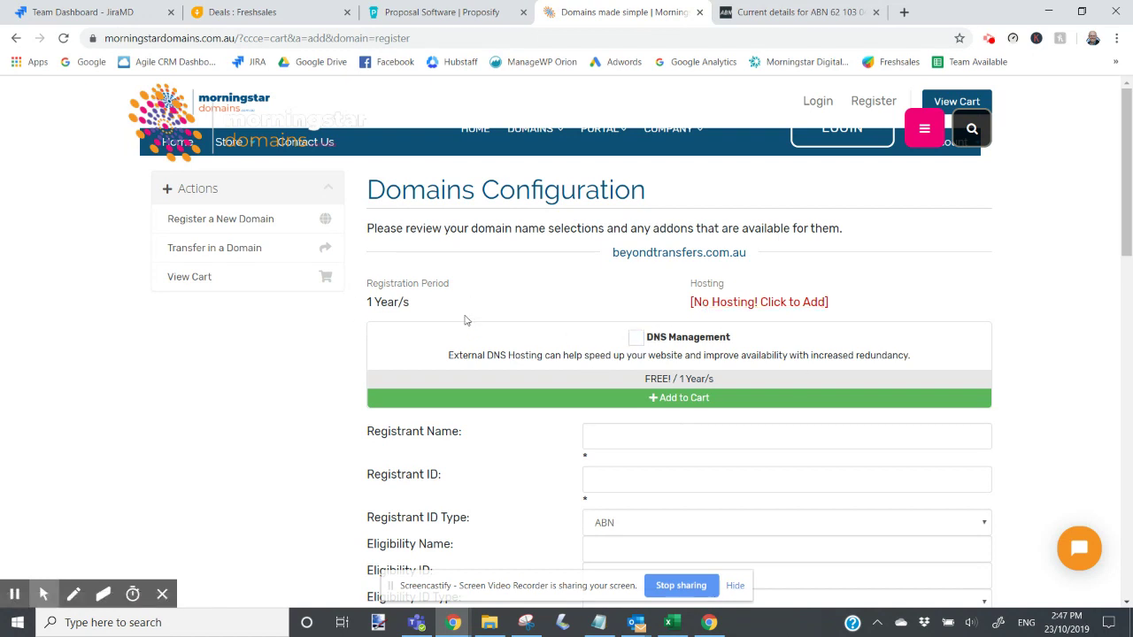
Step: Enter the registrant's name in the domain configuration form, using the matching saved suggestion
{"action": "left_click_drag", "start_coordinate": [1126, 221], "coordinate": [1126, 265]}
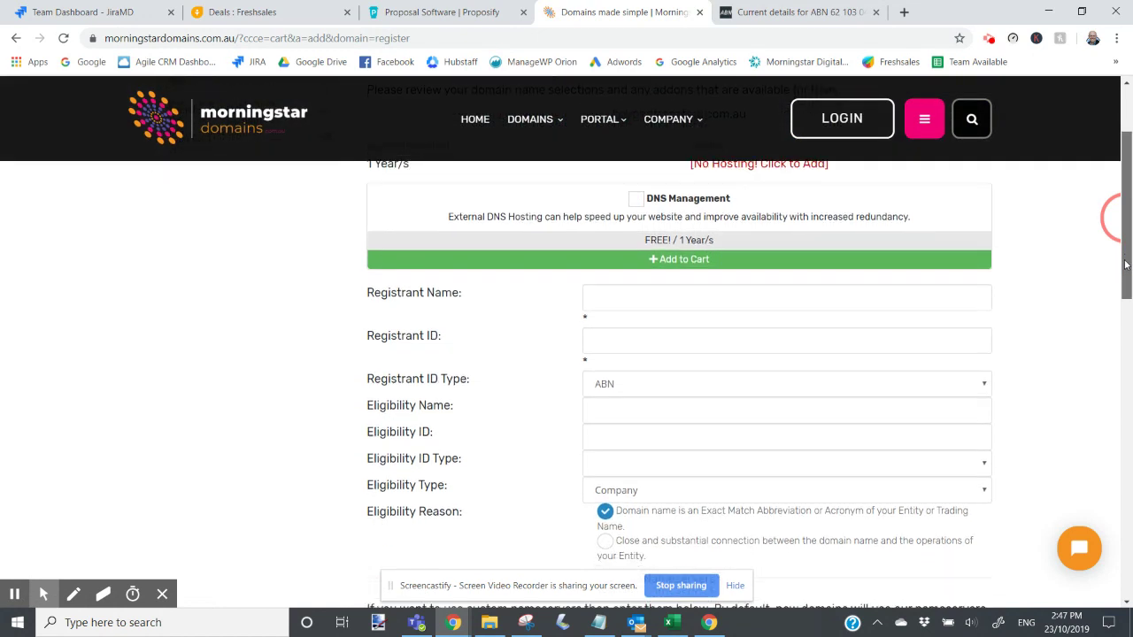
{"action": "left_click", "coordinate": [605, 303]}
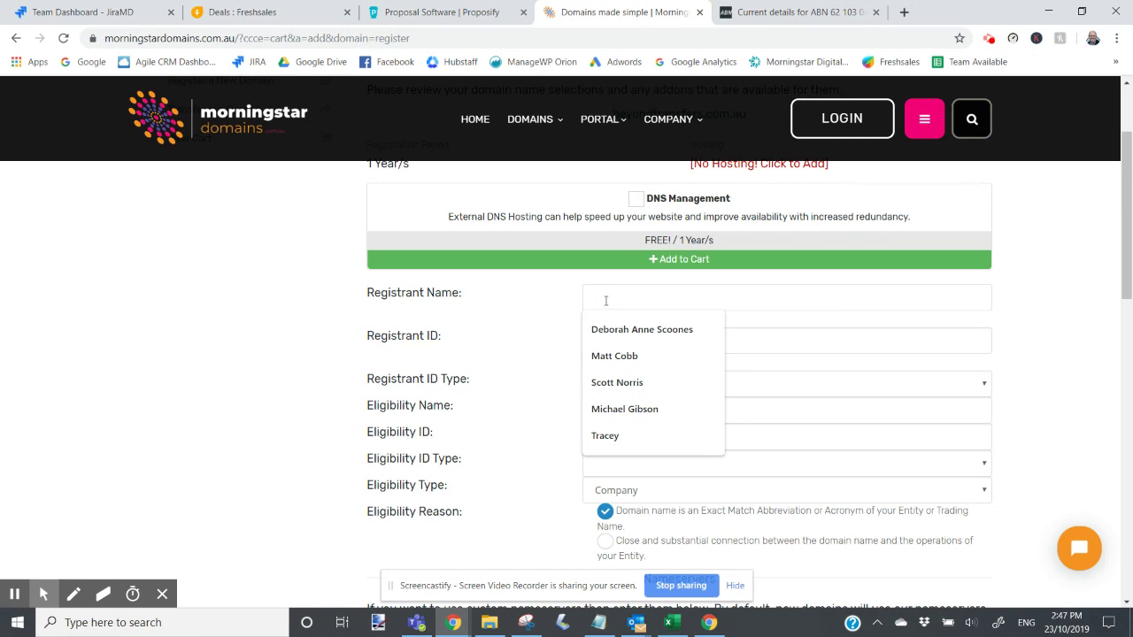
{"action": "type", "text": "Tracey"}
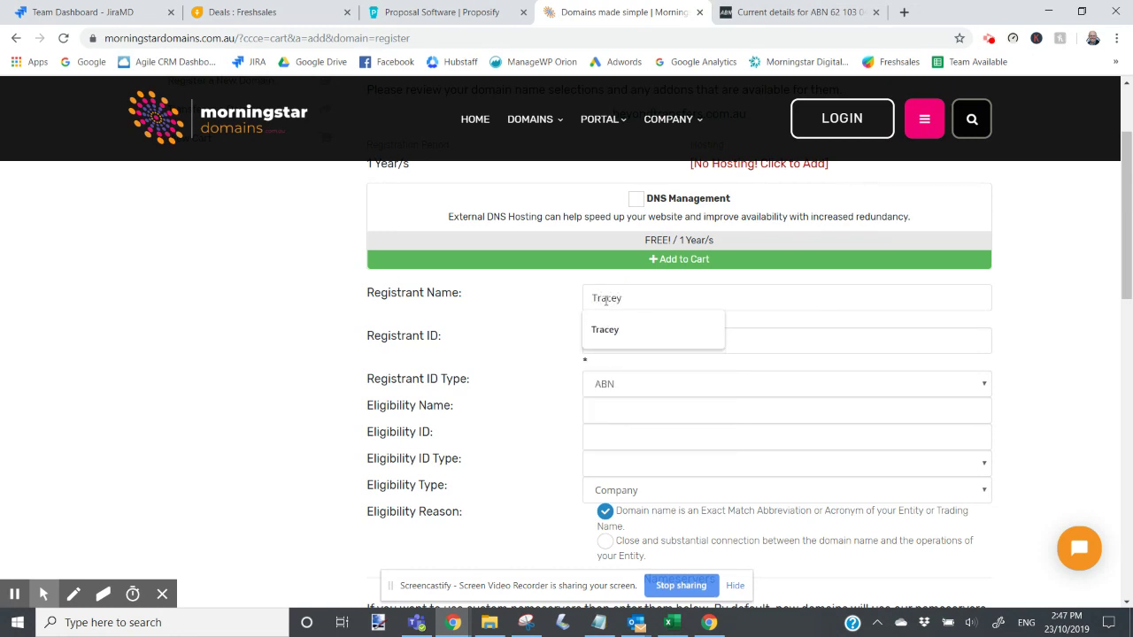
{"action": "left_click", "coordinate": [621, 328]}
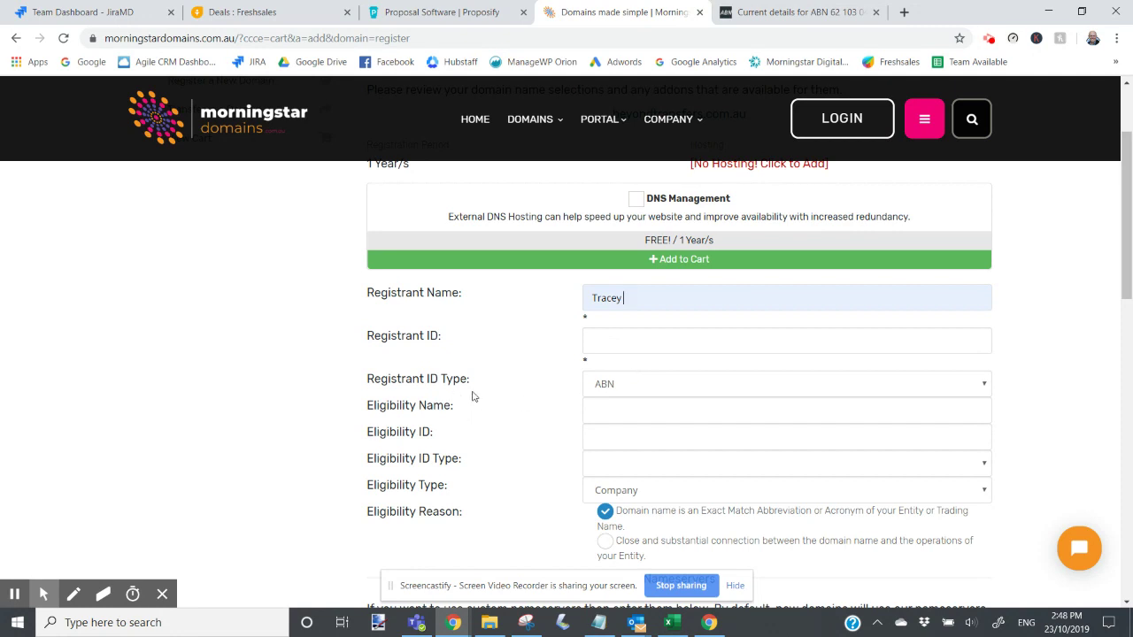
Step: Copy the business's ABN from its ABN Lookup record and paste it as the Registrant ID in the domain form
{"action": "left_click", "coordinate": [801, 17]}
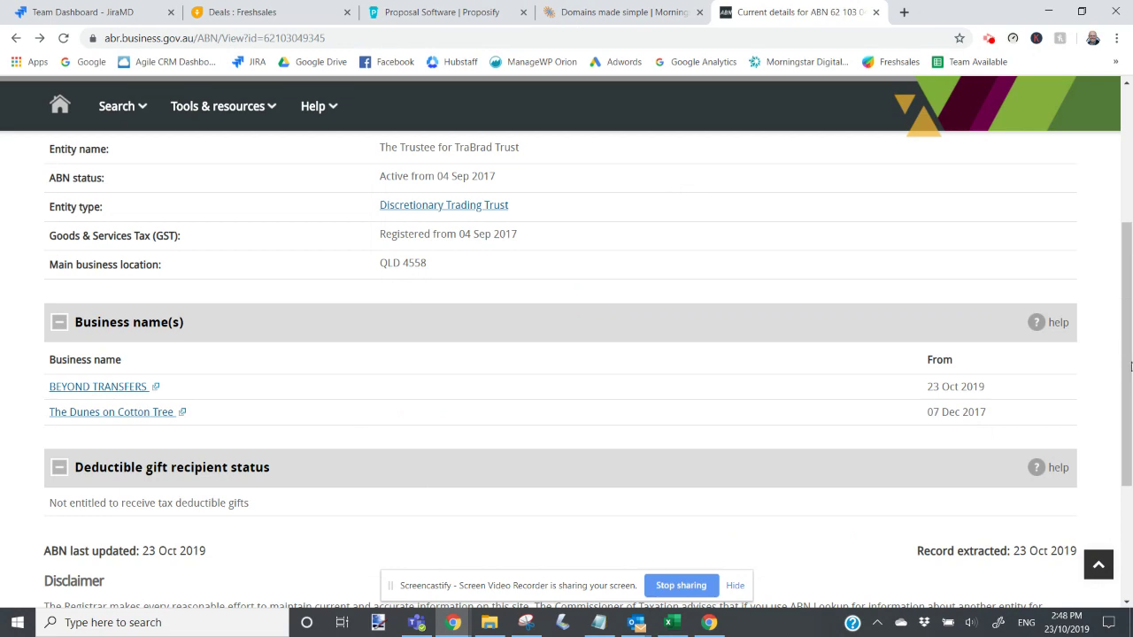
{"action": "left_click_drag", "start_coordinate": [1130, 359], "coordinate": [1111, 326]}
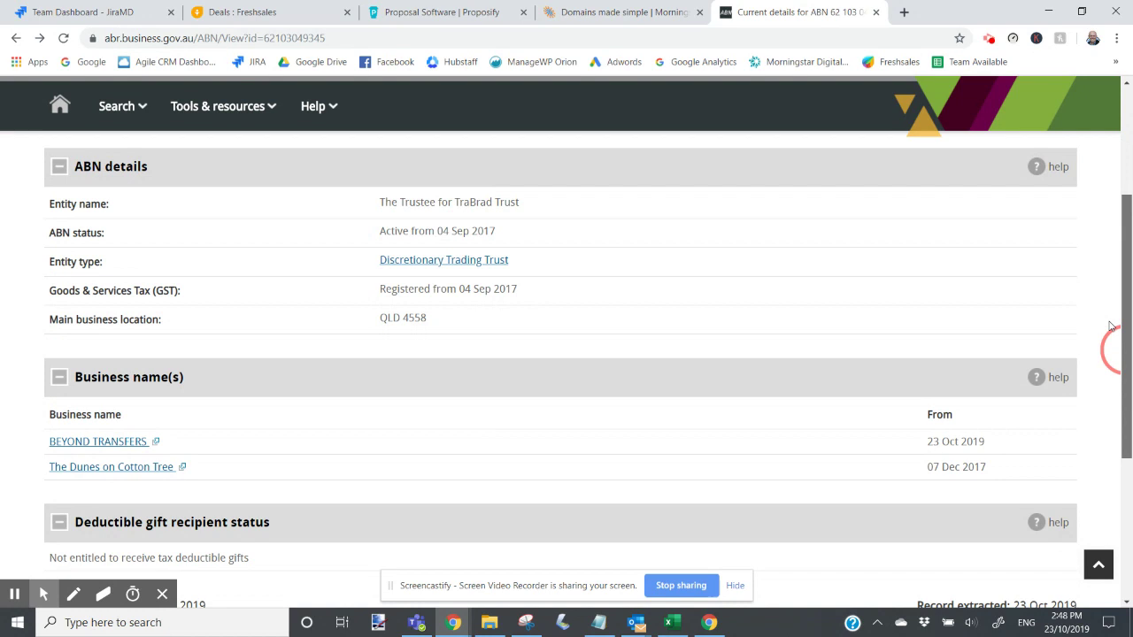
{"action": "left_click_drag", "start_coordinate": [1123, 347], "coordinate": [1120, 190]}
{"action": "left_click_drag", "start_coordinate": [528, 273], "coordinate": [351, 281]}
{"action": "key", "text": "ctrl+c"}
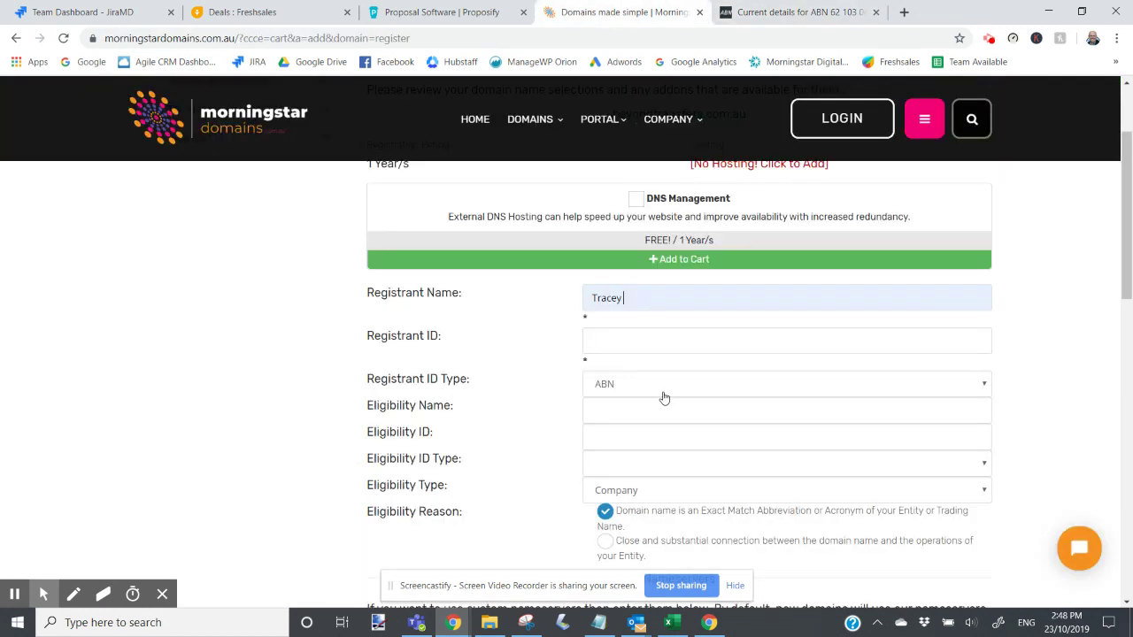
{"action": "left_click", "coordinate": [655, 11]}
{"action": "left_click", "coordinate": [630, 346]}
{"action": "key", "text": "ctrl+v"}
Step: Set the Eligibility Name to Beyond Transfers
{"action": "left_click", "coordinate": [625, 412]}
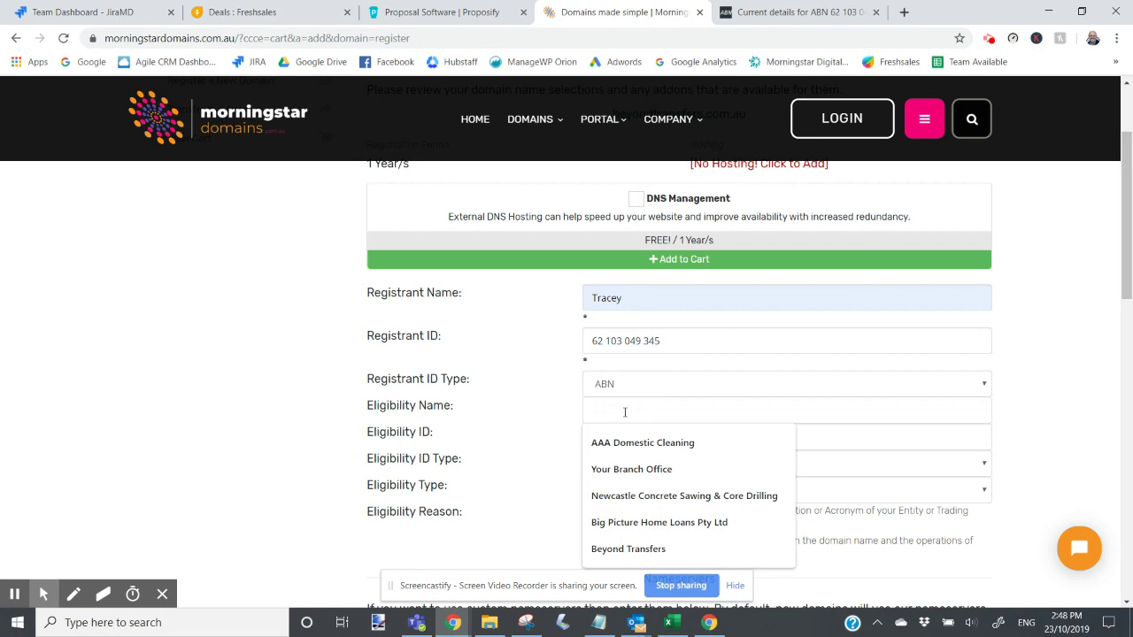
{"action": "type", "text": "Beyond Transfers"}
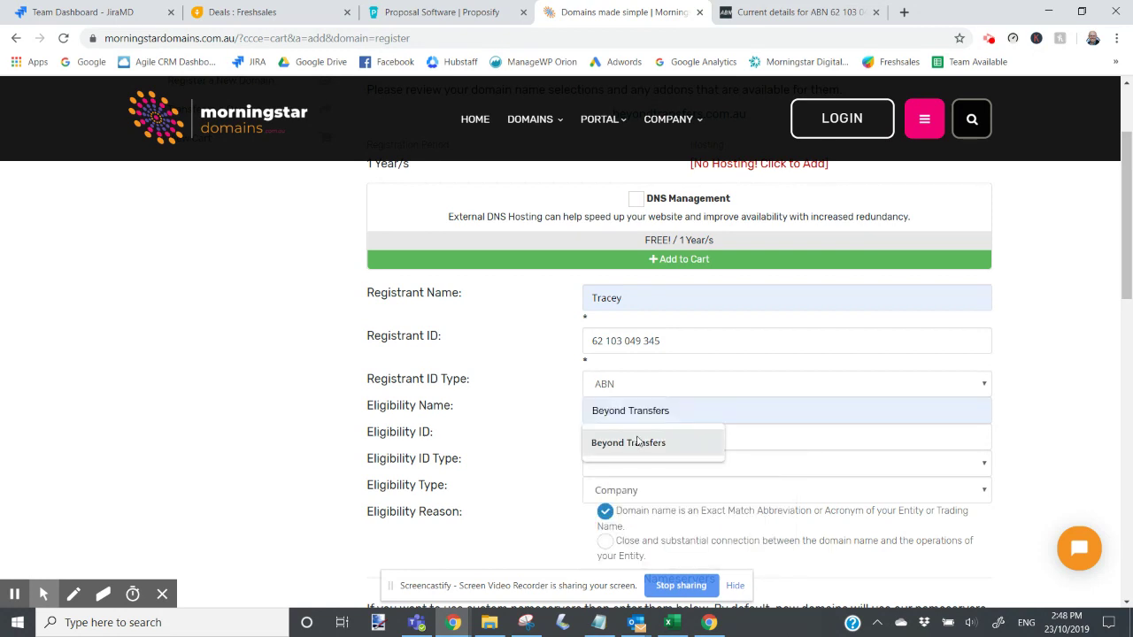
{"action": "left_click", "coordinate": [634, 441]}
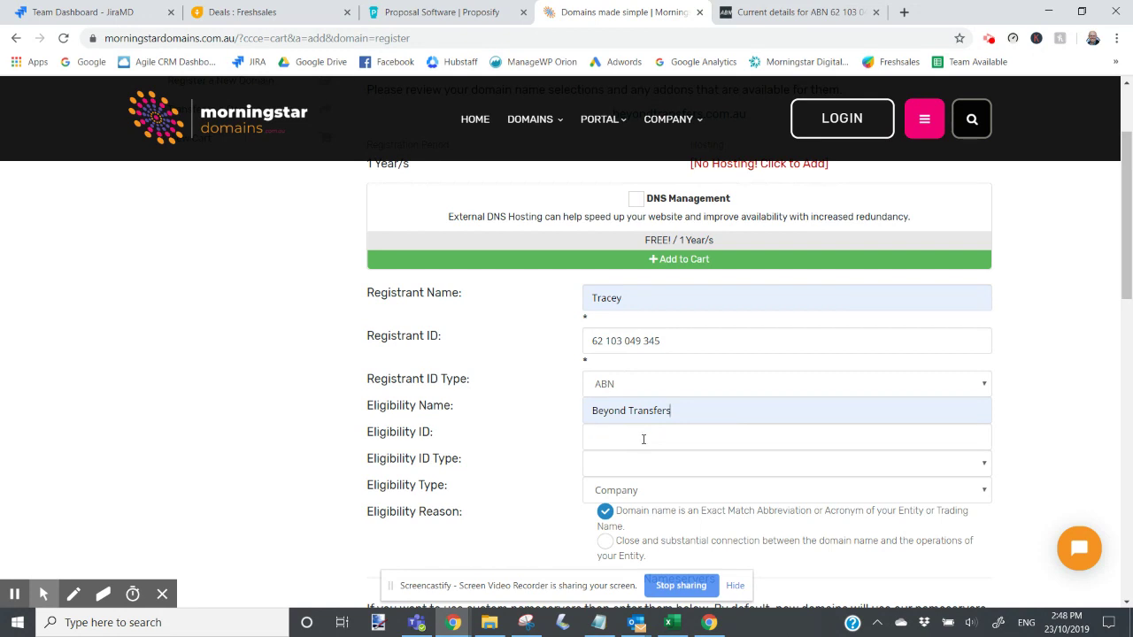
Step: Enter the business's ABN as the Eligibility ID and set the Eligibility ID Type to Australian Business Number (ABN)
{"action": "left_click", "coordinate": [630, 447]}
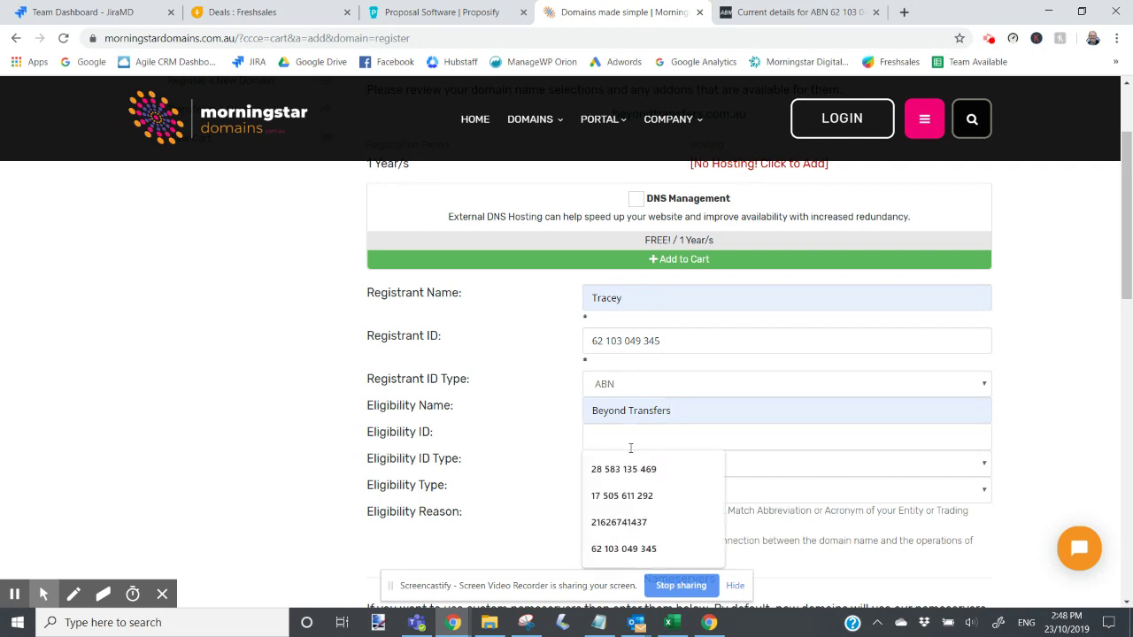
{"action": "left_click", "coordinate": [634, 553]}
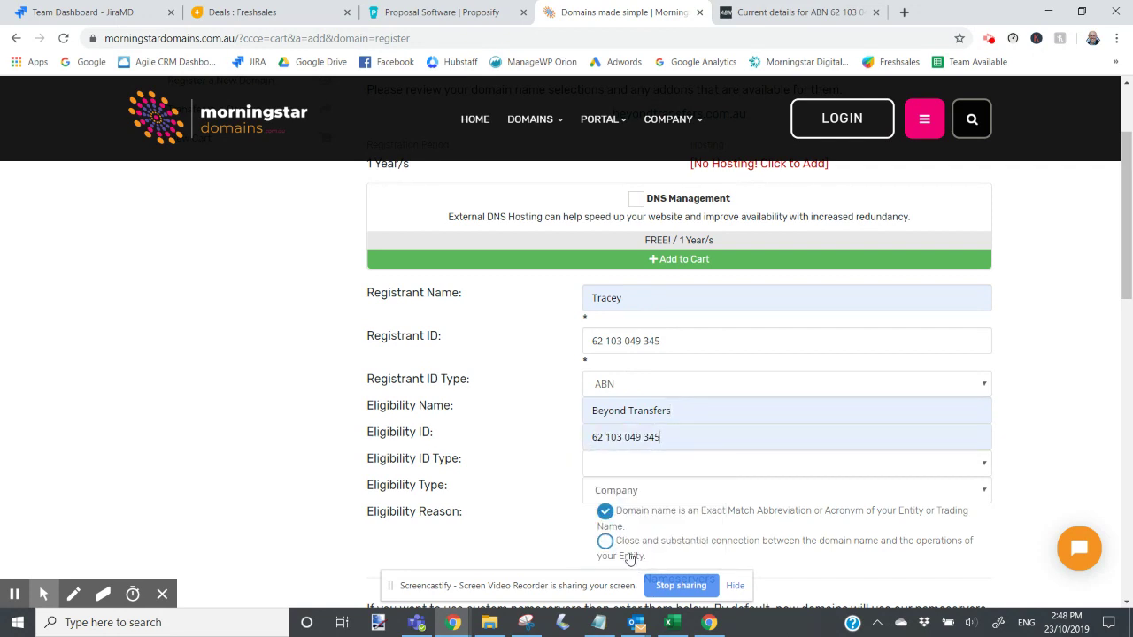
{"action": "left_click", "coordinate": [611, 464]}
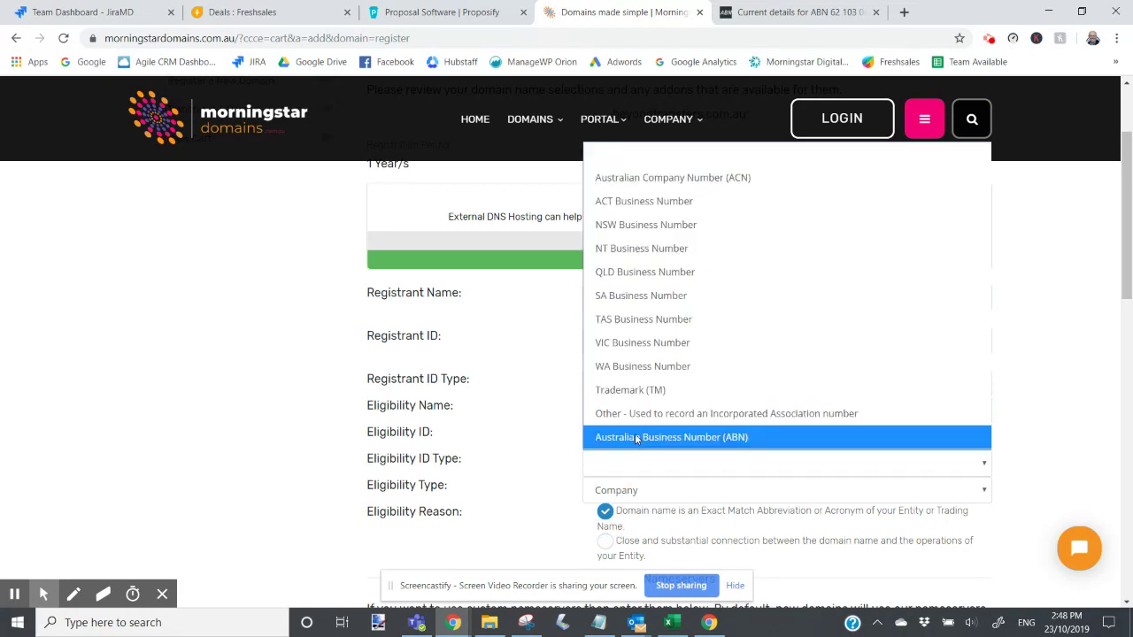
{"action": "left_click", "coordinate": [636, 437]}
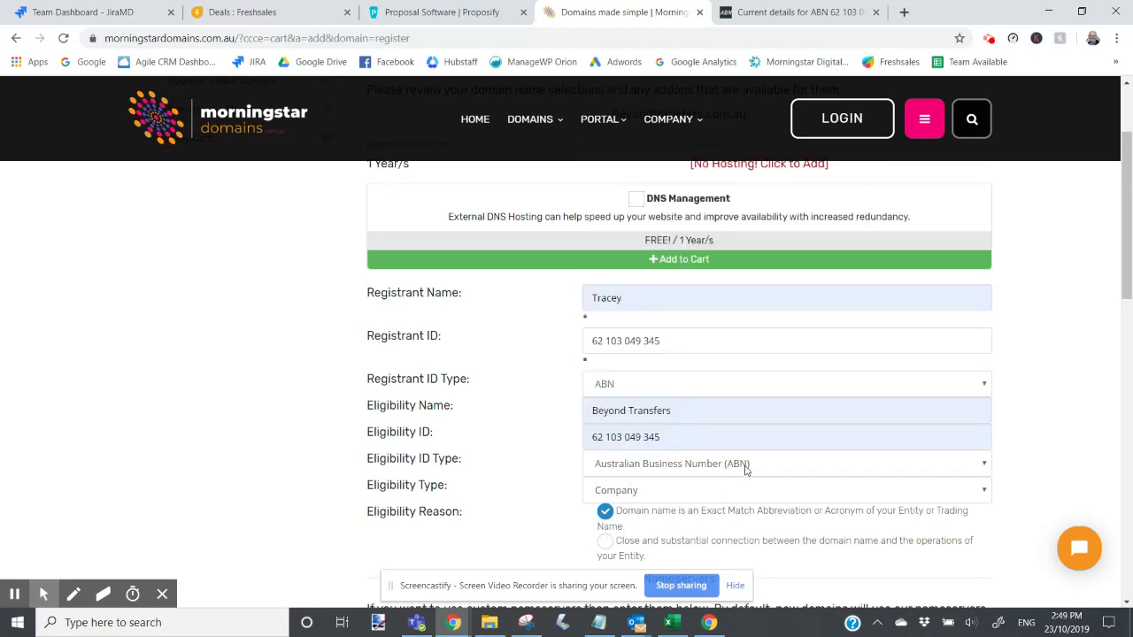
Step: Review the available Eligibility Type options without changing the selection
{"action": "left_click_drag", "start_coordinate": [1126, 253], "coordinate": [1129, 294]}
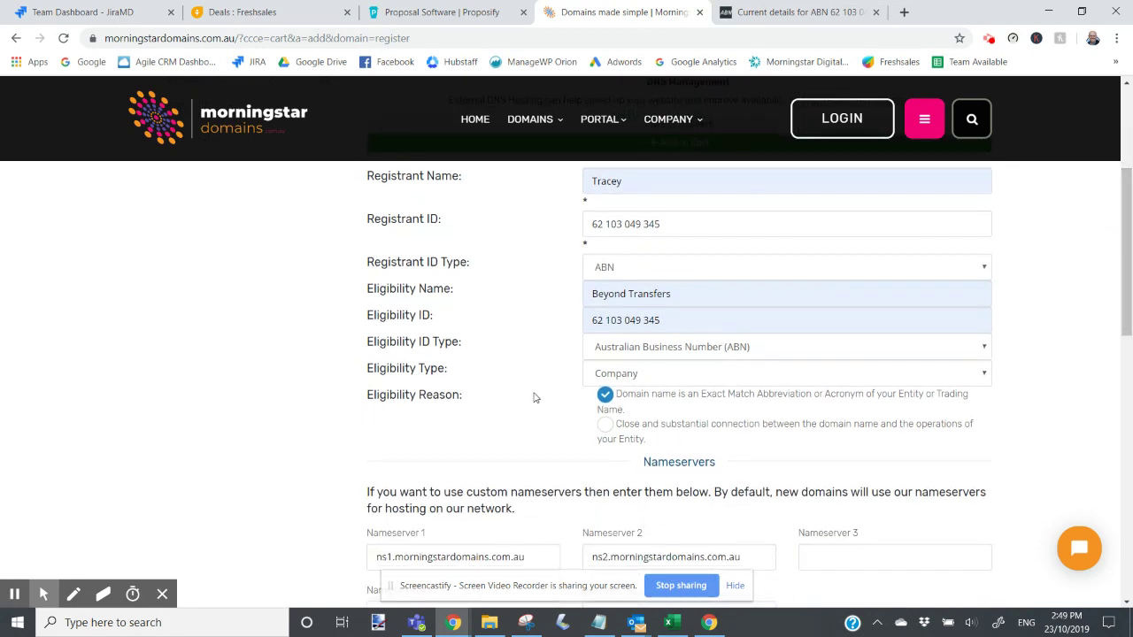
{"action": "left_click", "coordinate": [640, 375]}
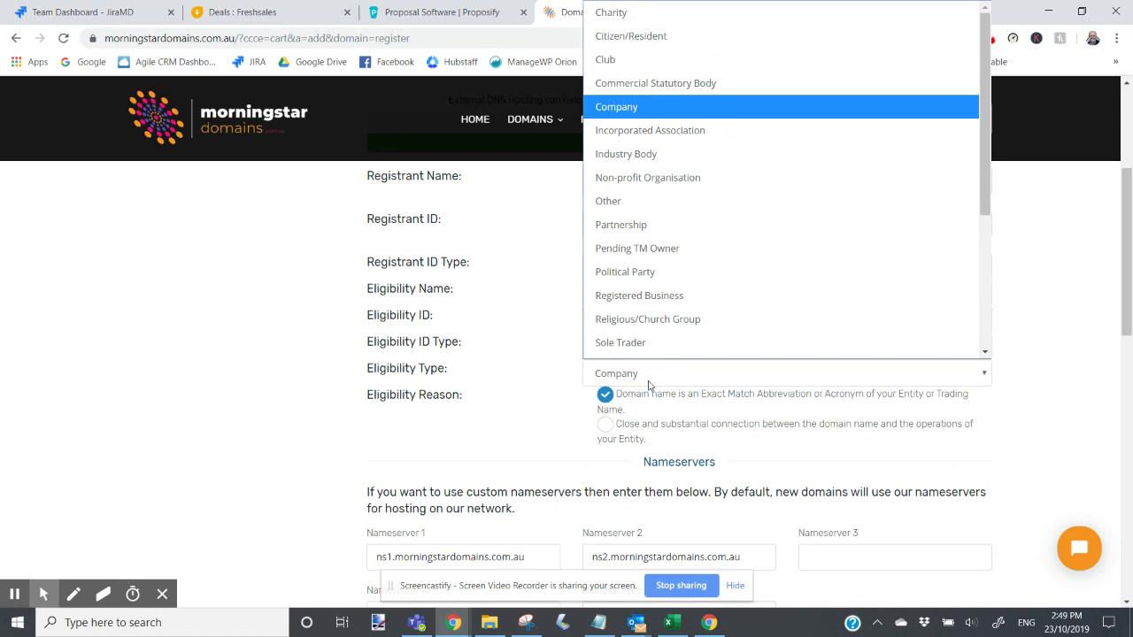
{"action": "left_click", "coordinate": [1072, 374]}
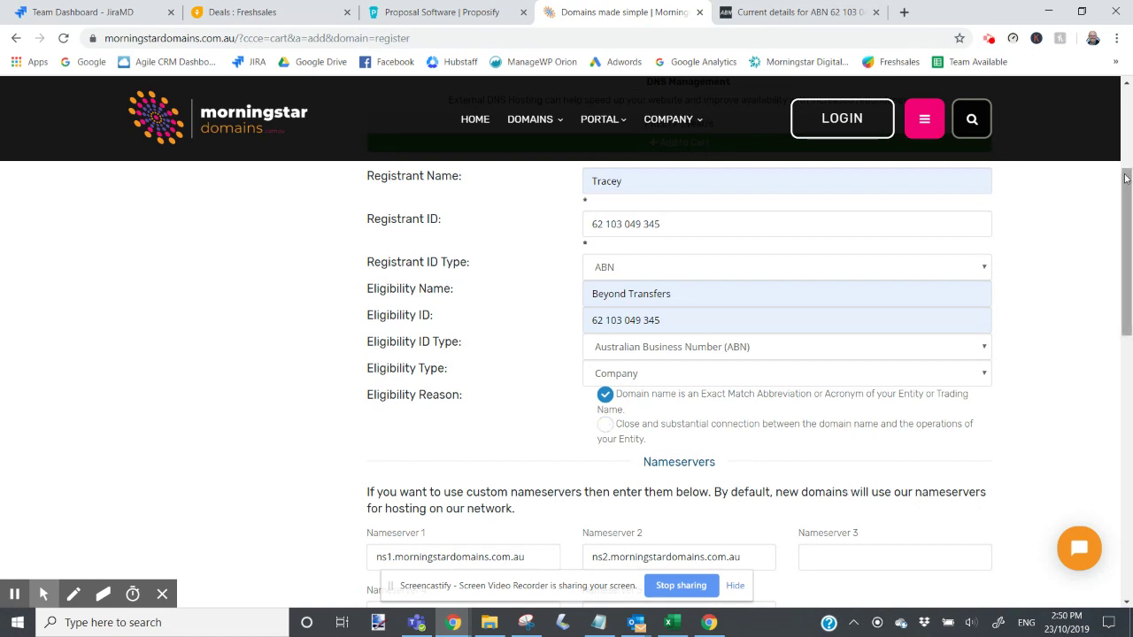
Step: Continue with the default nameservers and proceed from the cart review to checkout
{"action": "left_click", "coordinate": [1126, 206]}
{"action": "left_click_drag", "start_coordinate": [1127, 205], "coordinate": [1117, 293]}
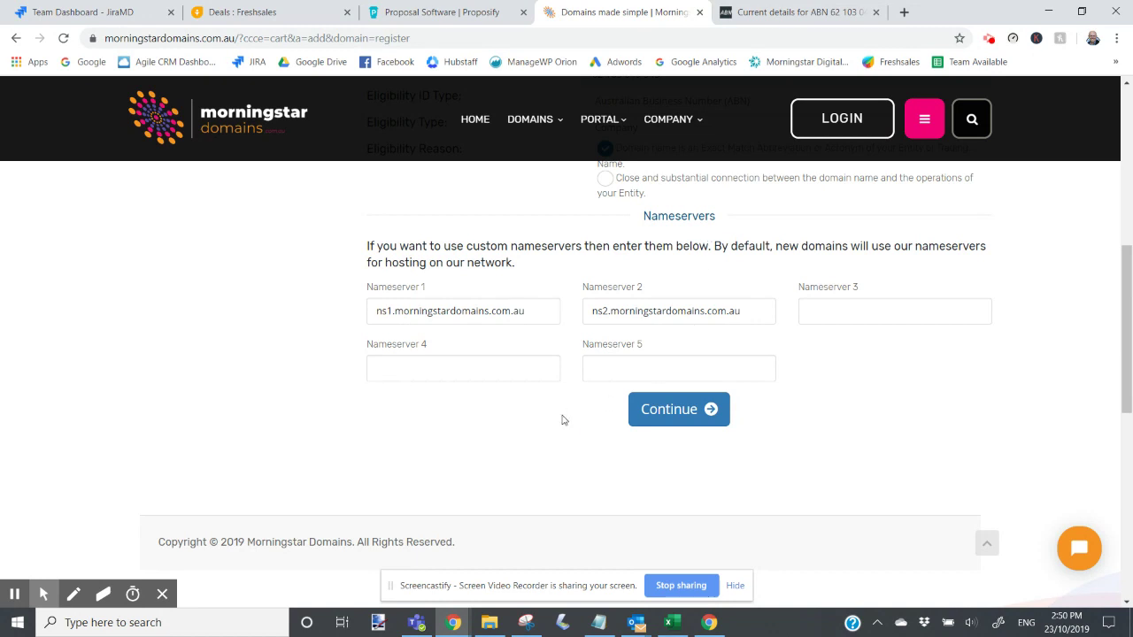
{"action": "left_click", "coordinate": [662, 421]}
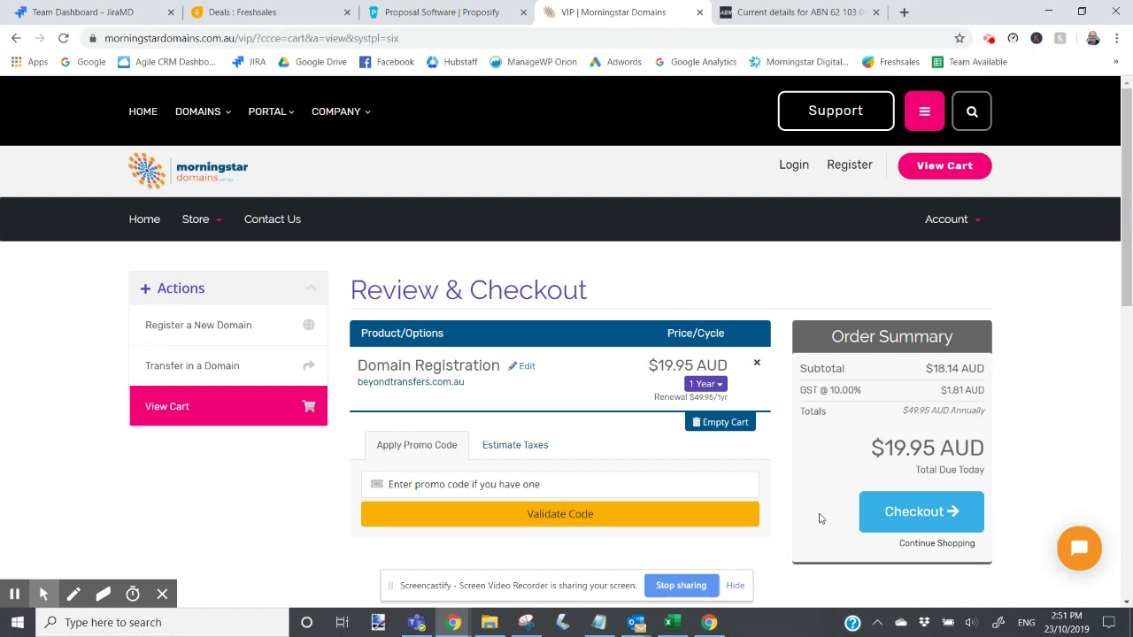
{"action": "left_click", "coordinate": [915, 511]}
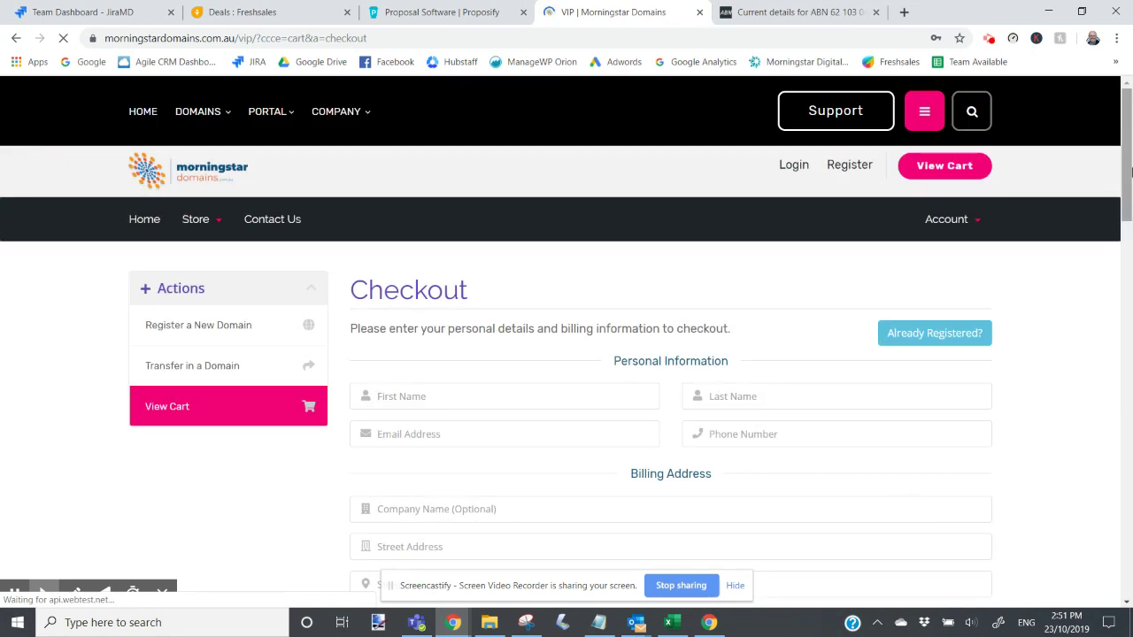
Step: Clear the wrongly autofilled e-mail address from the Postcode field of the billing address
{"action": "left_click_drag", "start_coordinate": [1130, 124], "coordinate": [1130, 159]}
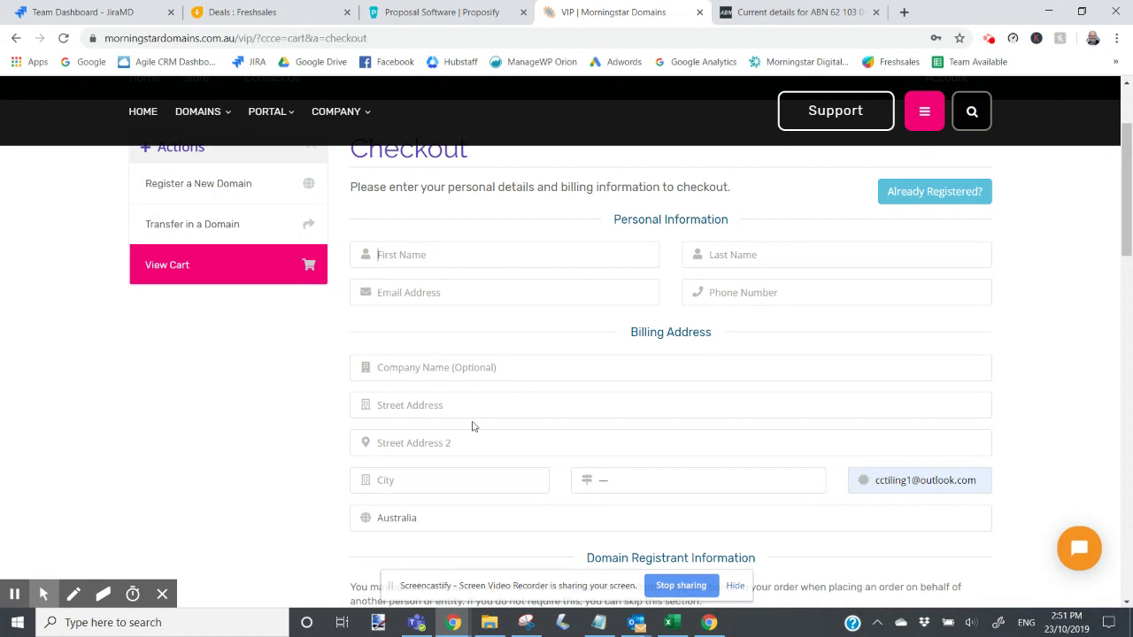
{"action": "left_click_drag", "start_coordinate": [1129, 262], "coordinate": [1130, 310]}
{"action": "left_click", "coordinate": [887, 256]}
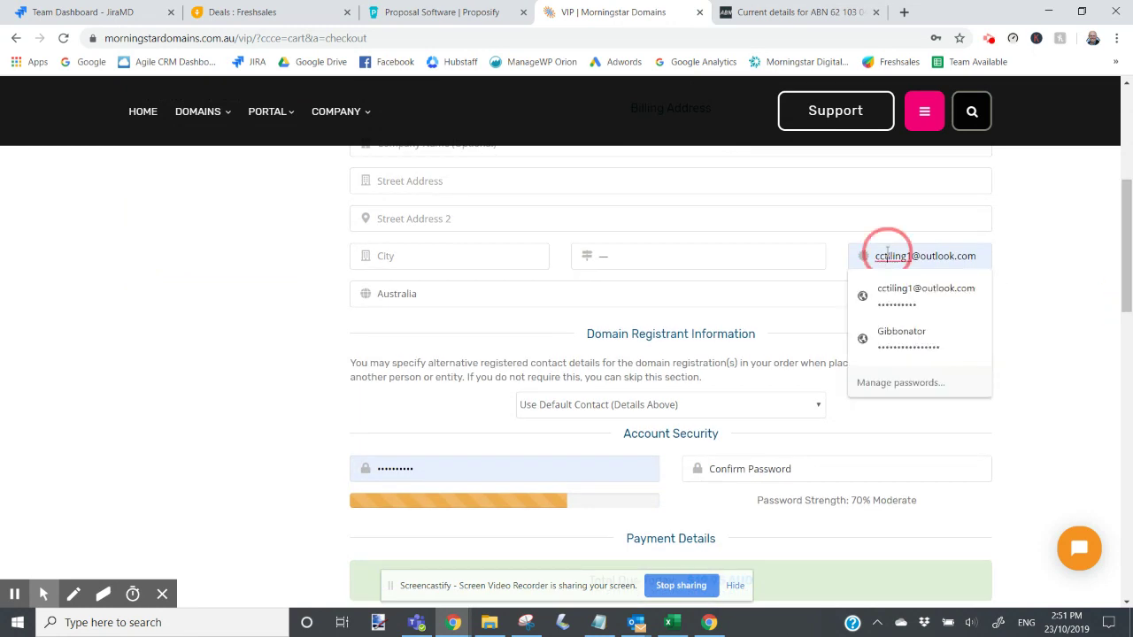
{"action": "left_click_drag", "start_coordinate": [886, 256], "coordinate": [1006, 268]}
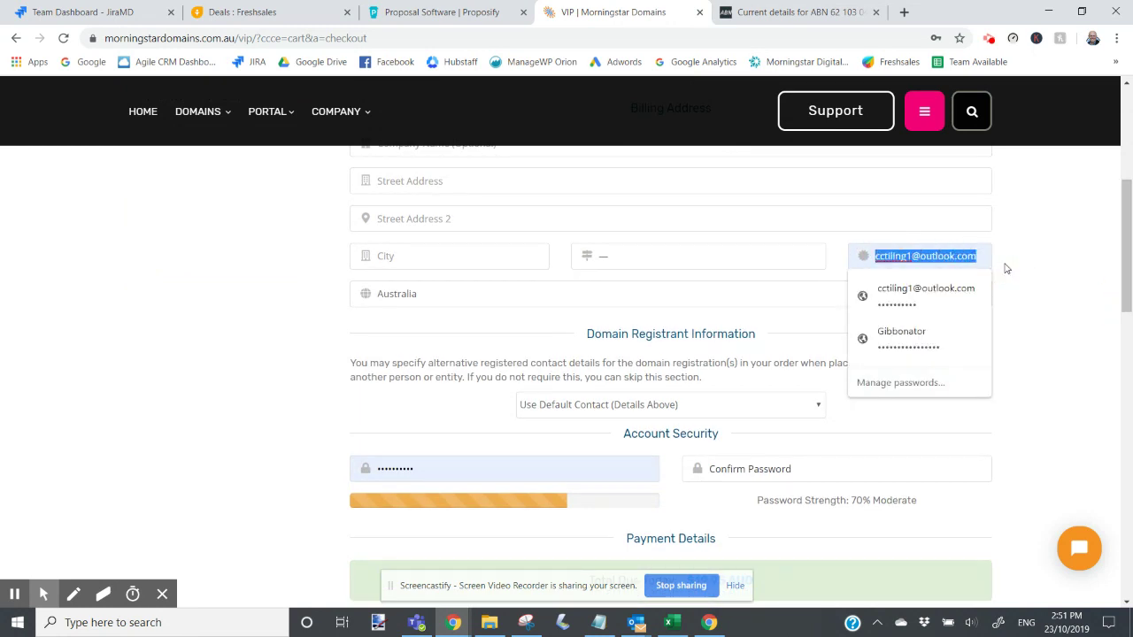
{"action": "key", "text": "BackSpace"}
{"action": "left_click", "coordinate": [1076, 283]}
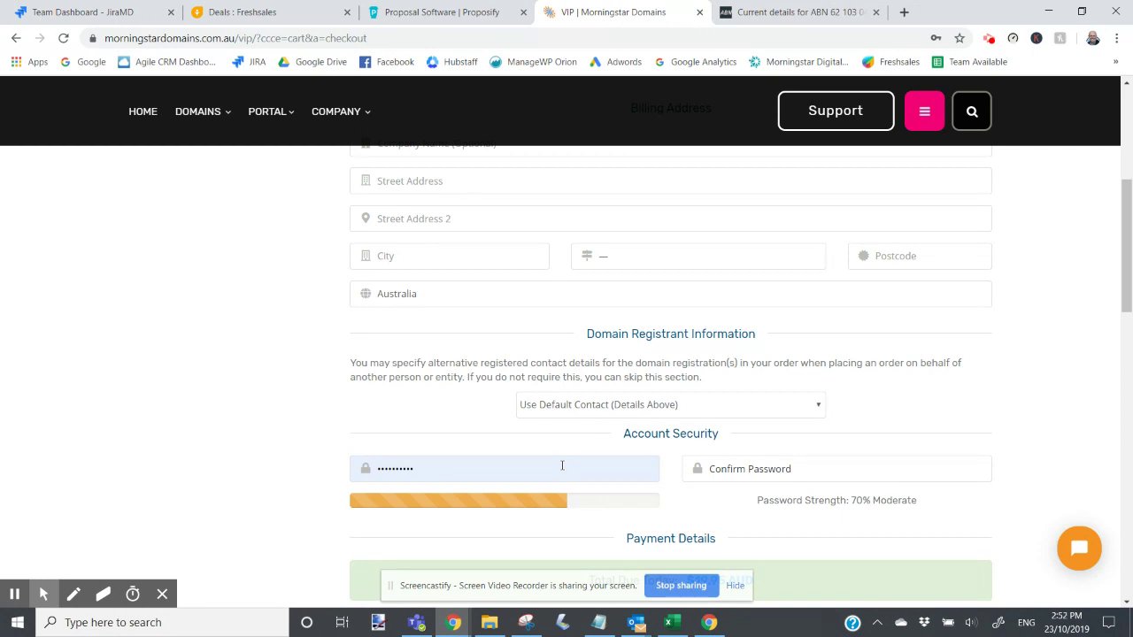
Step: Examine the payment details, mailing list and terms sections of the checkout form
{"action": "left_click_drag", "start_coordinate": [1121, 261], "coordinate": [1122, 372]}
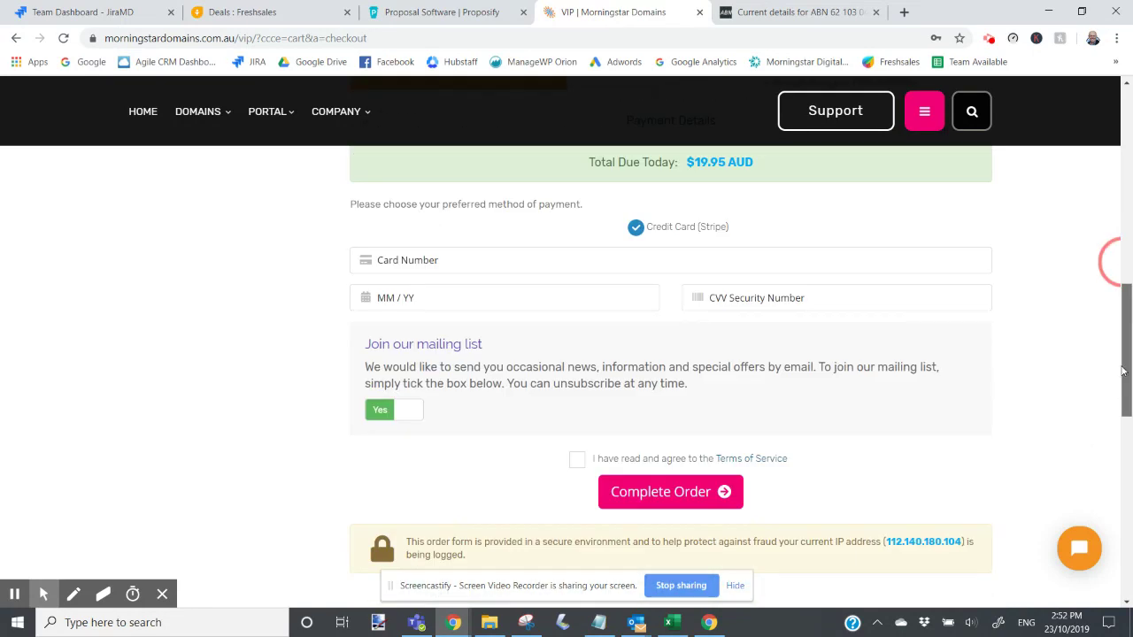